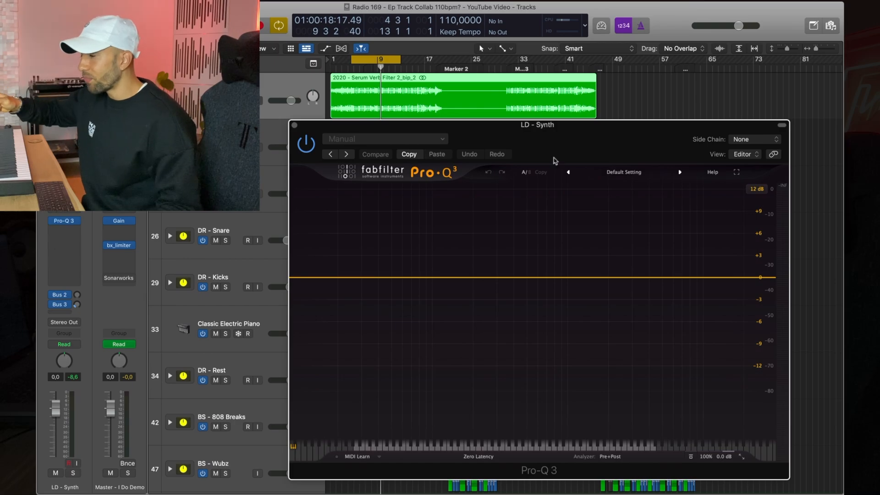
Step: Set the Pro-Q 3 side chain input on the synth track to Bus 6
drag(568, 147, 539, 135)
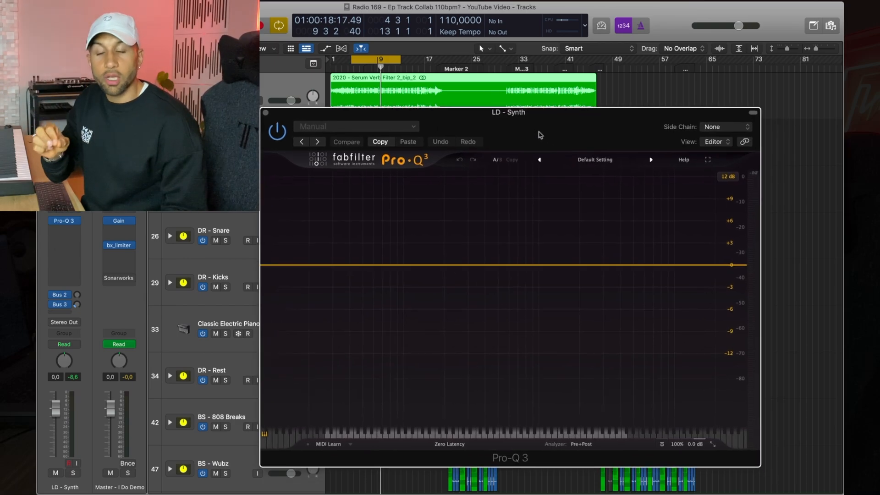
click(714, 127)
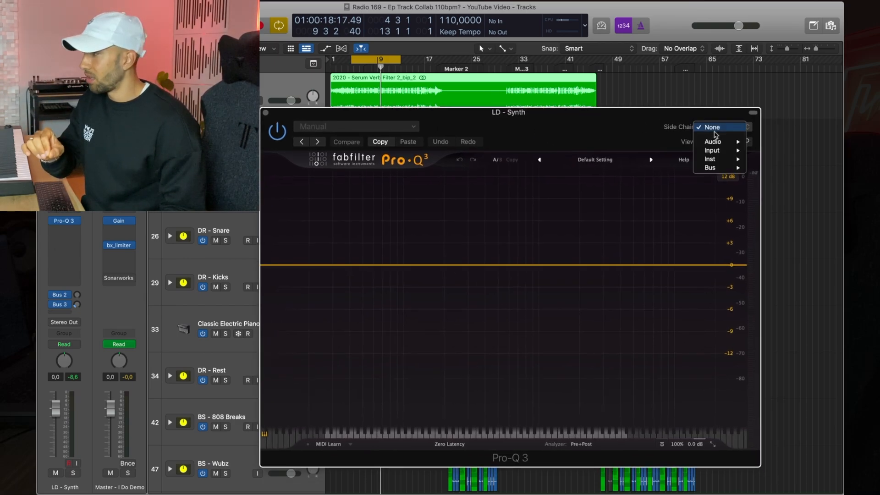
mouse_move(716, 169)
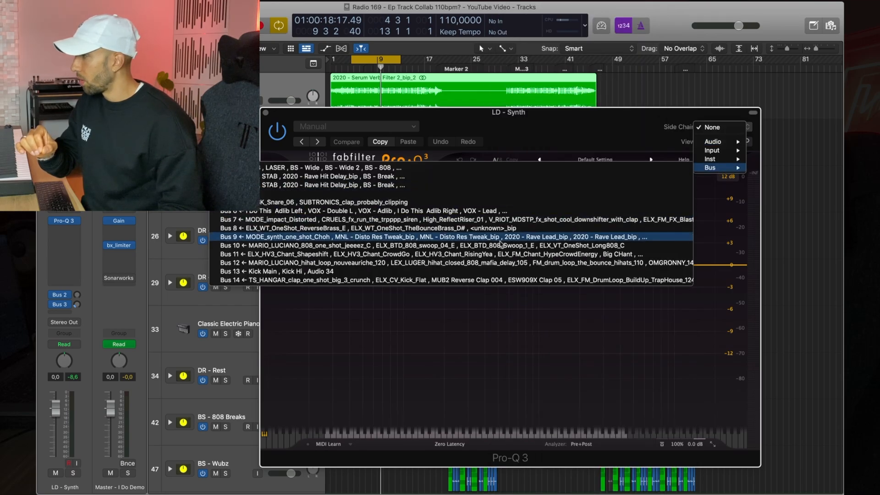
click(483, 212)
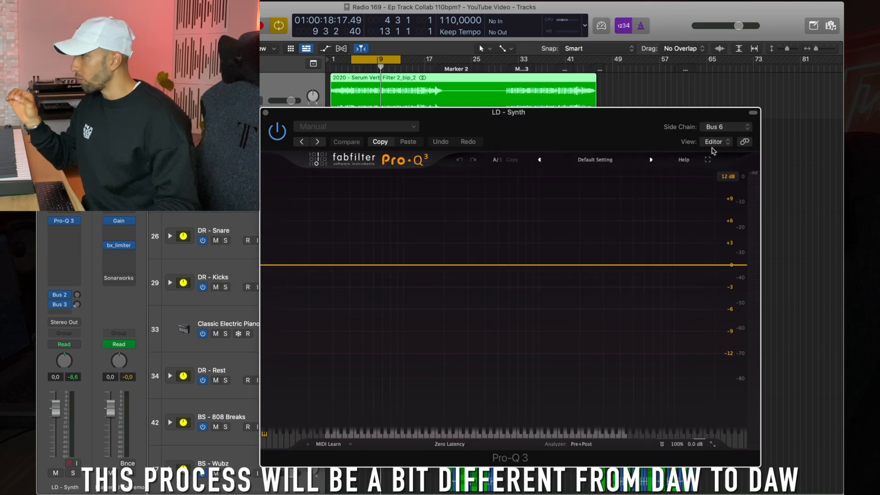
Step: Add the VOX - Drama 8 track as an external spectrum in the analyzer
click(579, 444)
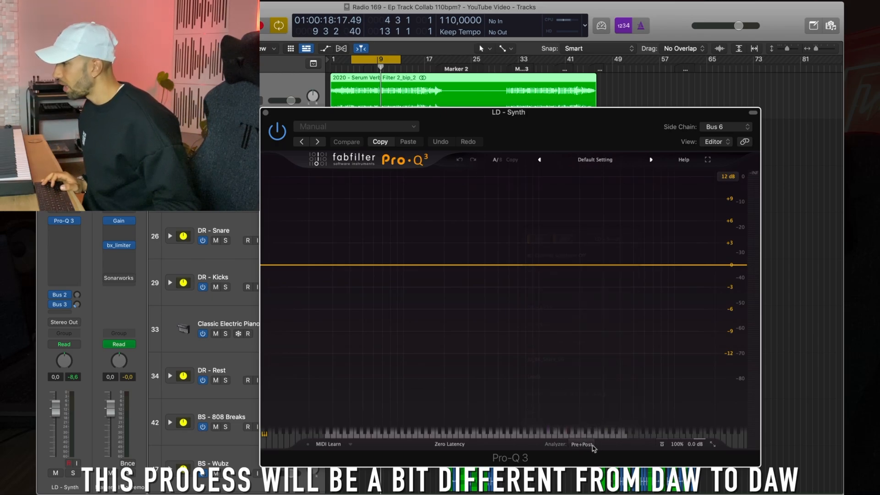
click(592, 444)
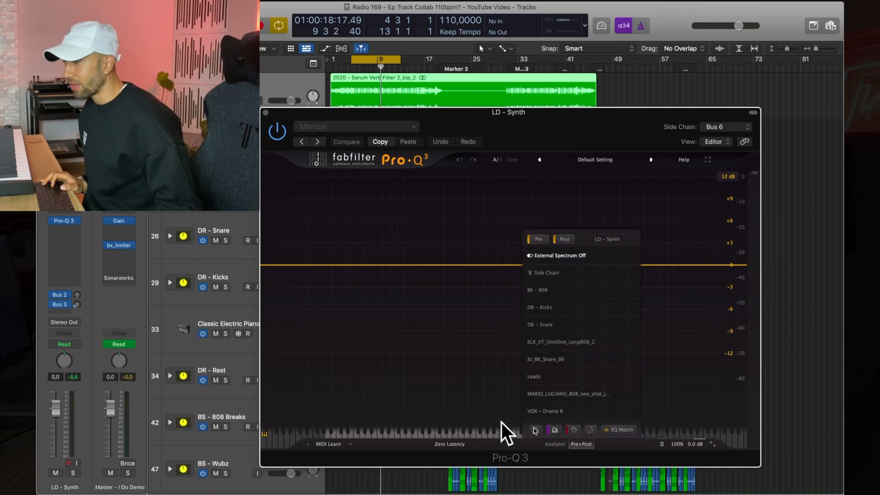
click(549, 412)
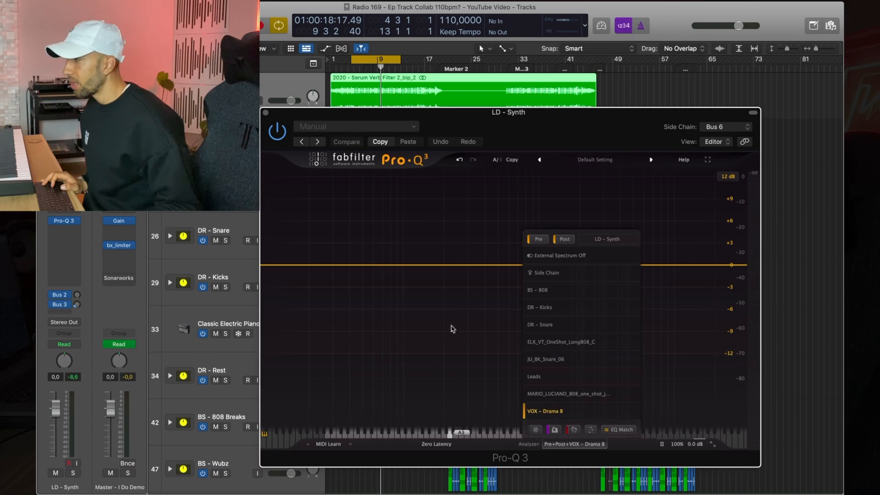
Step: Solo the synth track and play the project to compare both spectra
key(s)
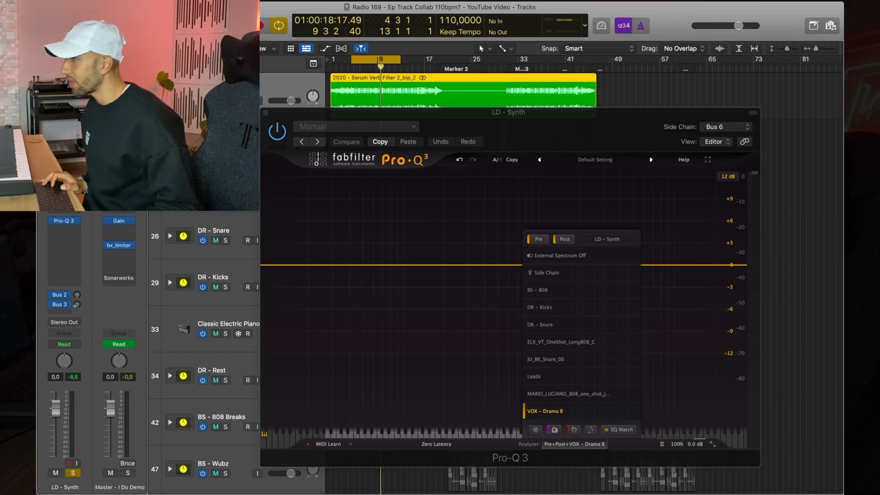
click(574, 446)
key(space)
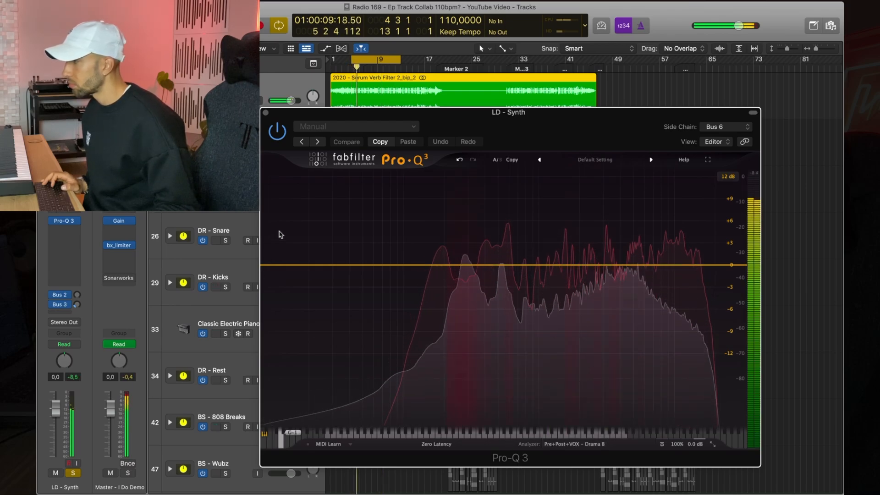
key(space)
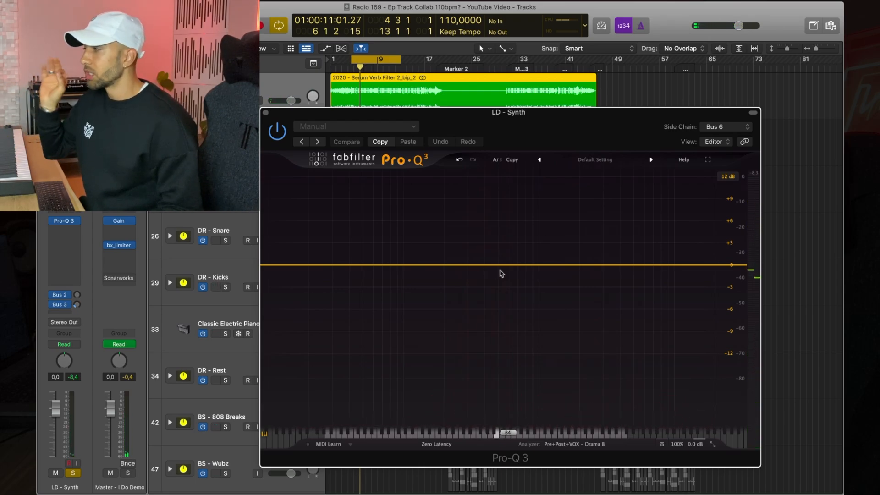
key(space)
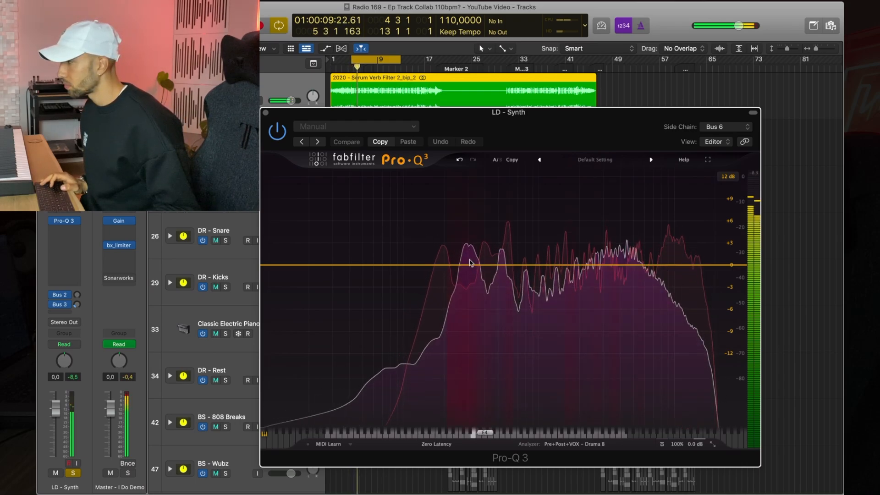
Step: Add two small bell cuts, one near 300 Hz and one near 3 kHz
mouse_move(467, 264)
mouse_down()
mouse_move(467, 257)
mouse_move(475, 278)
mouse_up()
drag(600, 265, 603, 274)
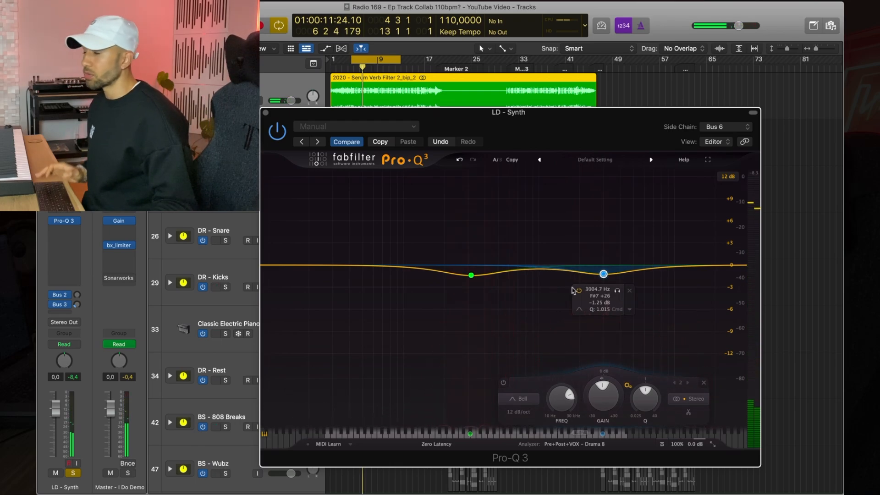
Step: Make the 3 kHz band dynamic with a downward range and a -20 dB threshold
click(630, 311)
click(603, 275)
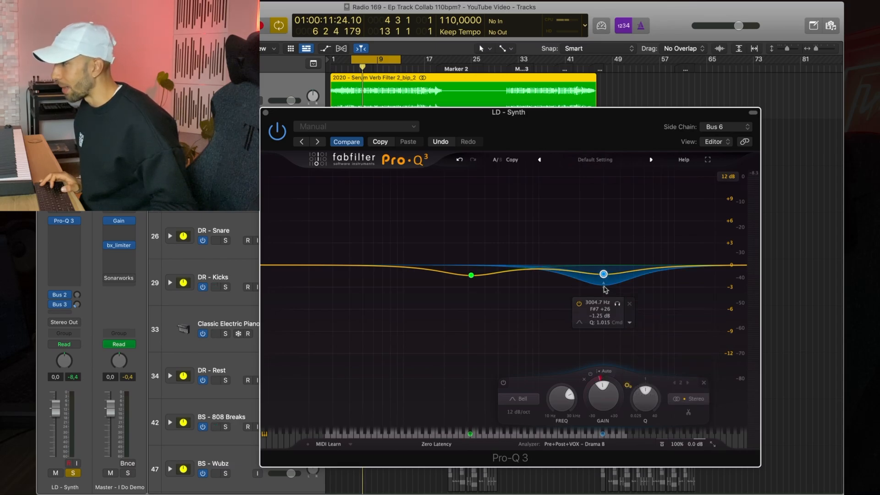
drag(603, 274, 605, 284)
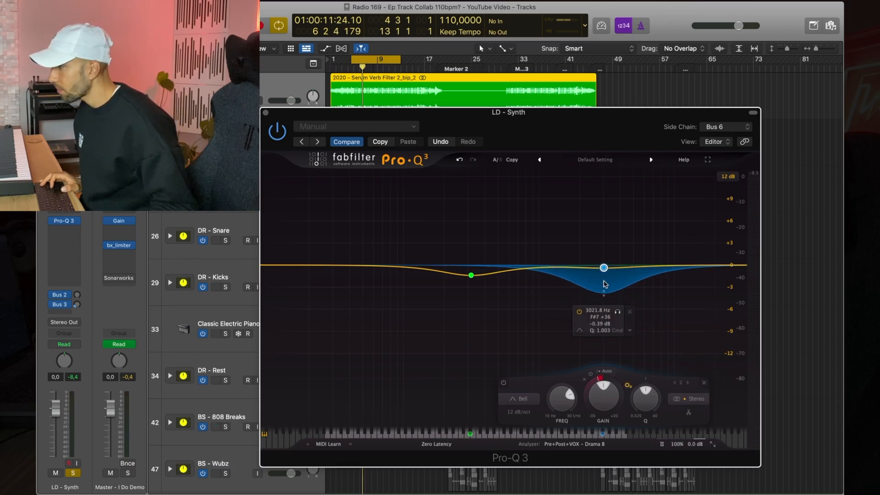
click(603, 373)
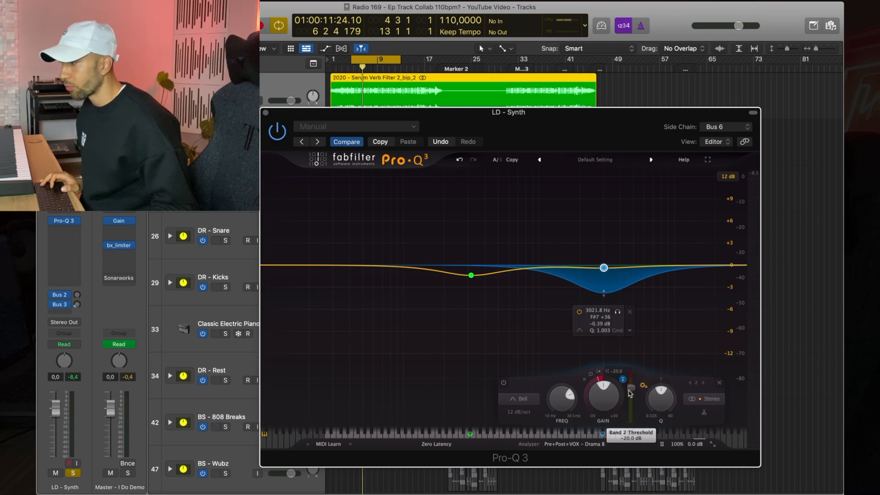
Step: Reset the 300 Hz band's gain to 0 dB and make it dynamic with a deep downward range
drag(471, 275, 472, 266)
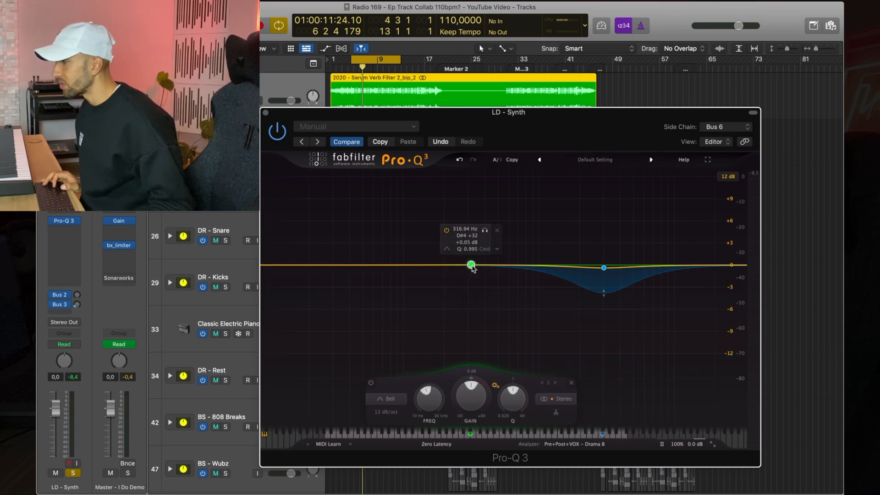
right_click(486, 258)
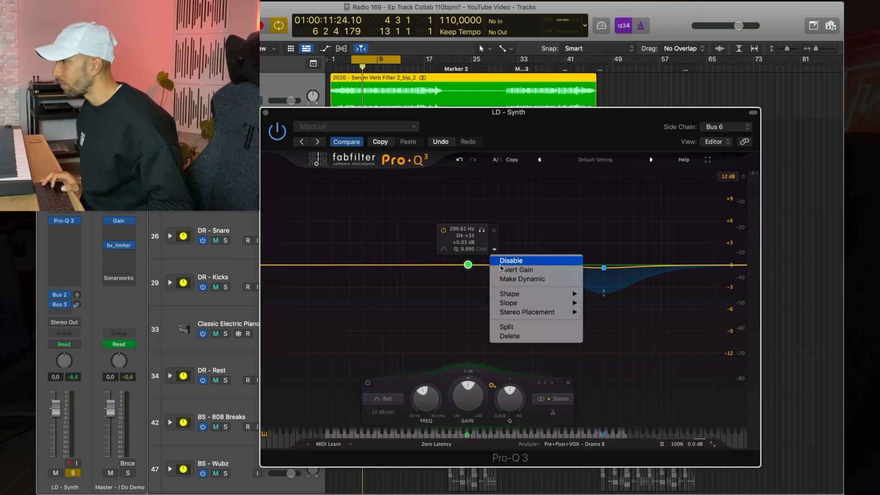
click(502, 279)
drag(468, 252, 467, 301)
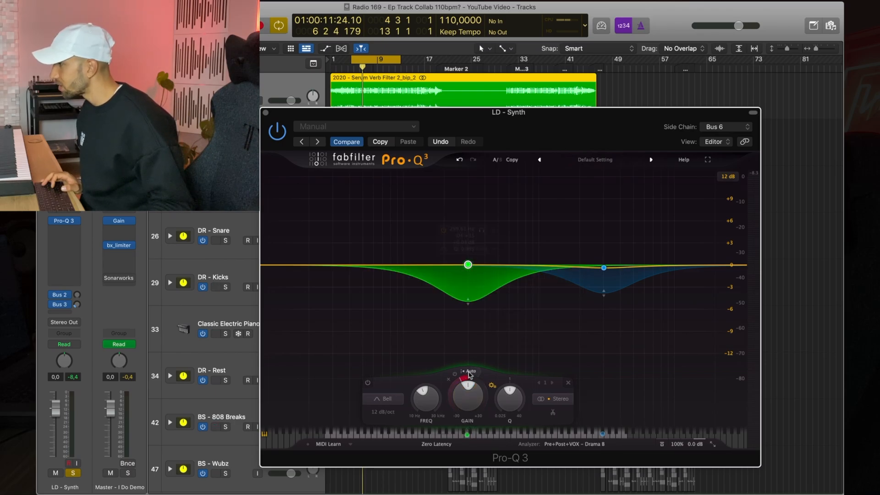
click(486, 380)
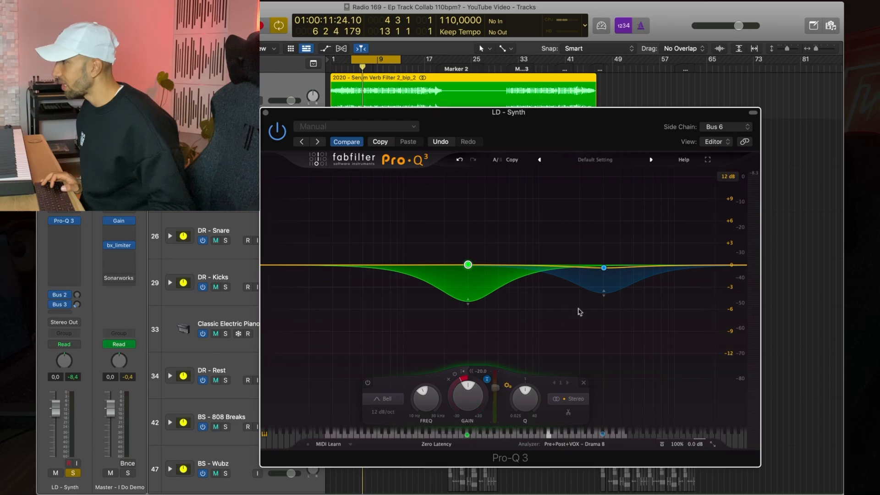
Step: Deepen the 3 kHz band's dynamic range and play the project to hear the ducking
drag(604, 294, 609, 298)
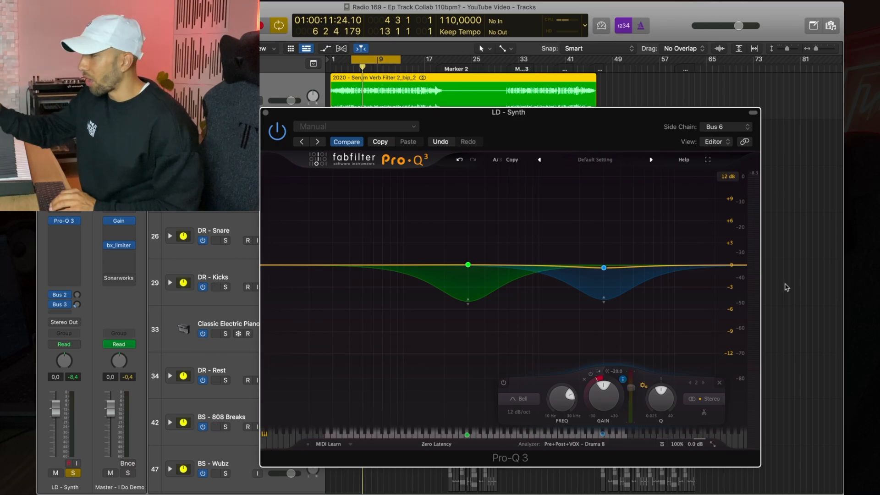
key(space)
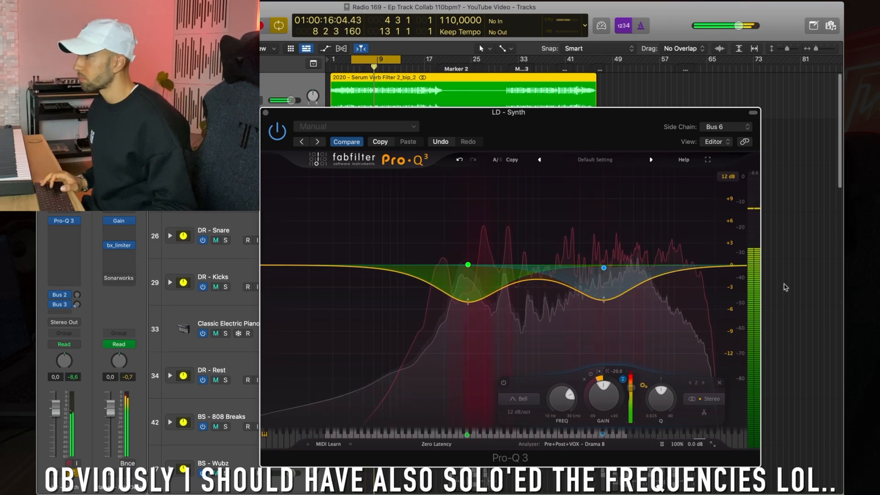
Step: Move the low dynamic band up to about 386 Hz
mouse_move(468, 268)
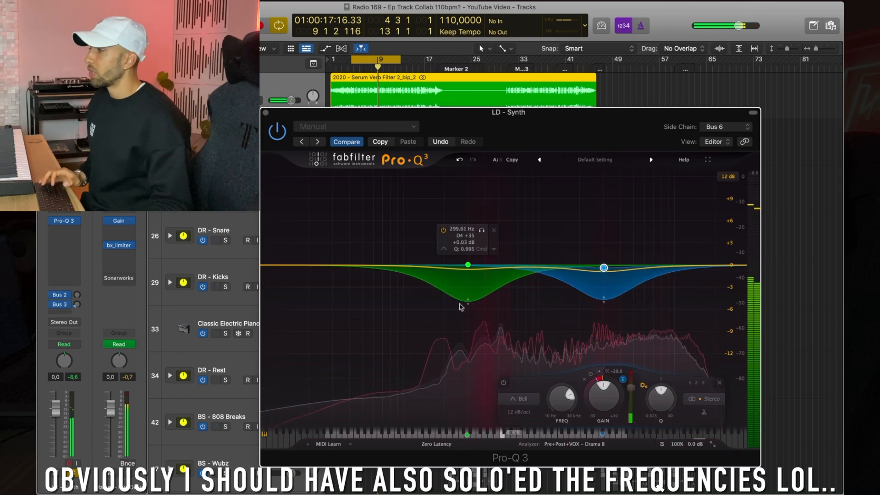
drag(468, 268, 484, 268)
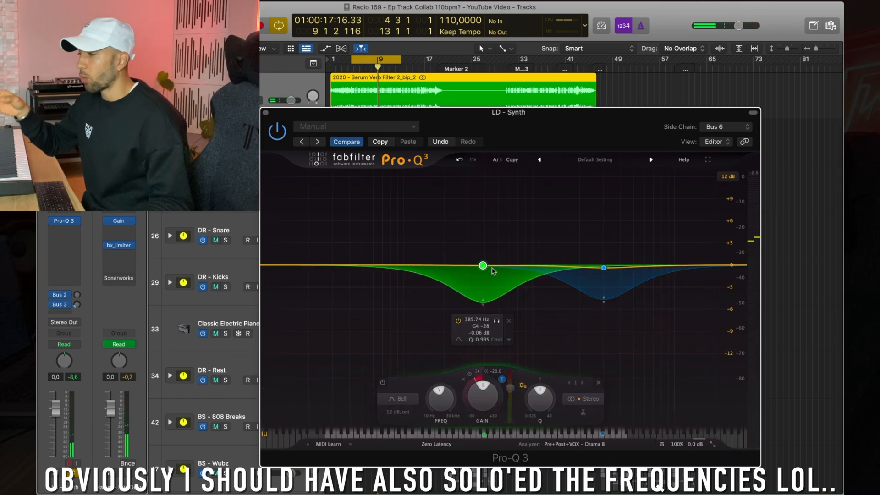
Step: Extend the 3 kHz band's dynamic range further downward
mouse_move(595, 301)
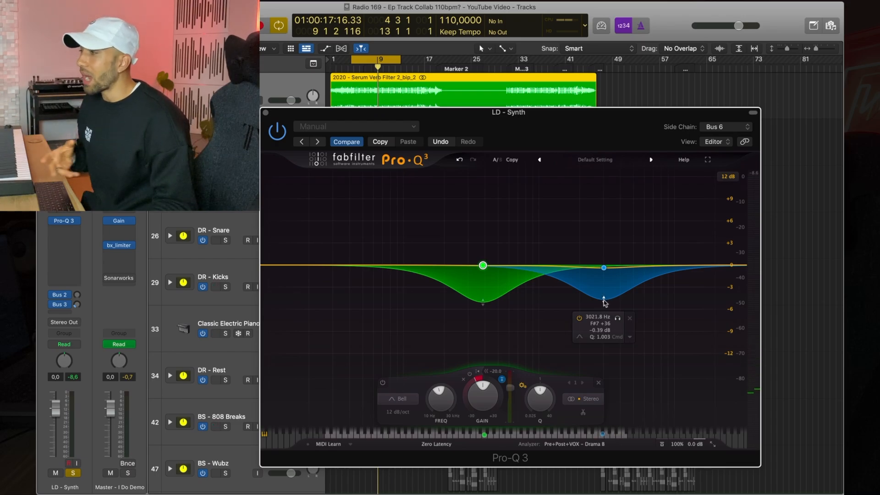
click(603, 302)
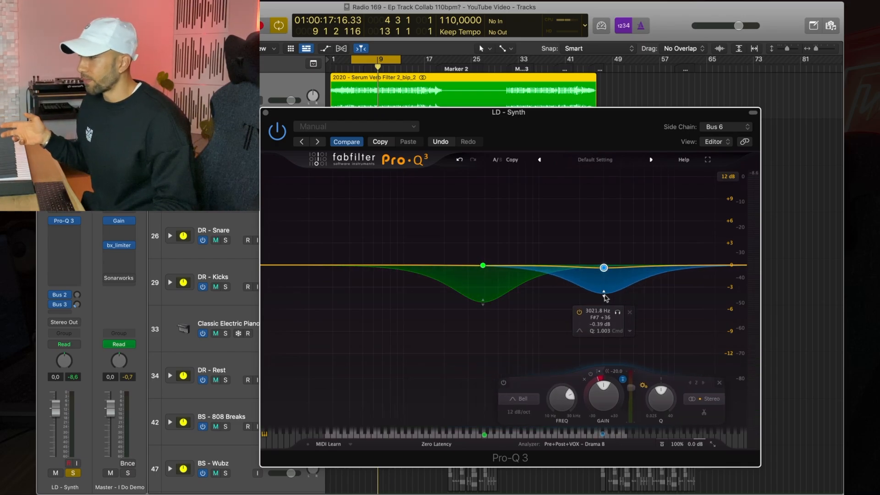
drag(606, 289, 605, 297)
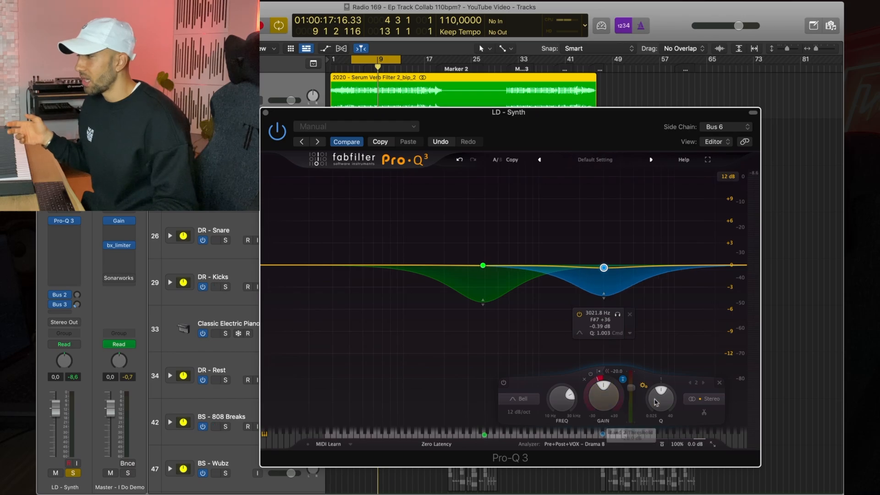
Step: Narrow the low band's Q to about 1.6
click(483, 266)
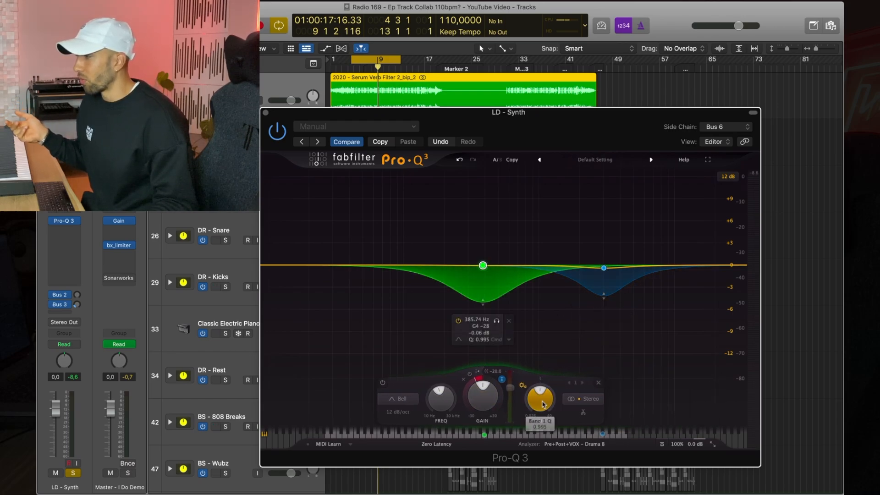
scroll(542, 393, up, 3)
scroll(544, 394, down, 1)
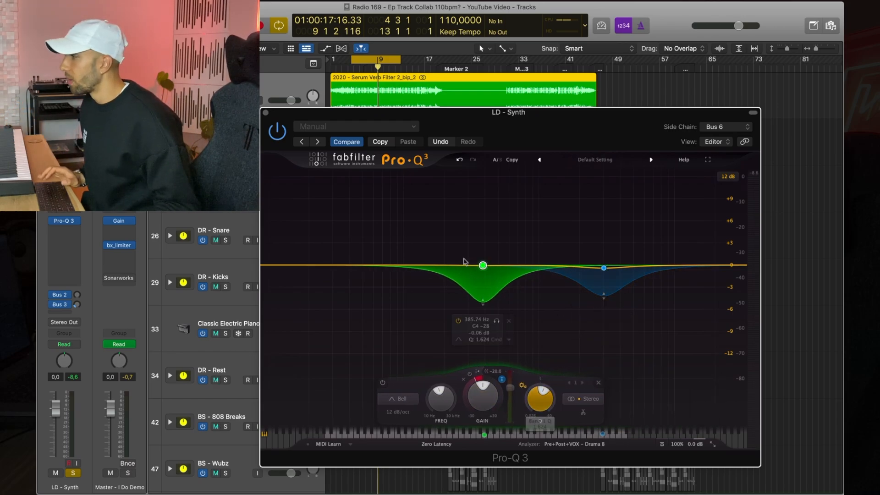
Step: Close the Pro-Q 3 window and save the project
drag(328, 118, 329, 136)
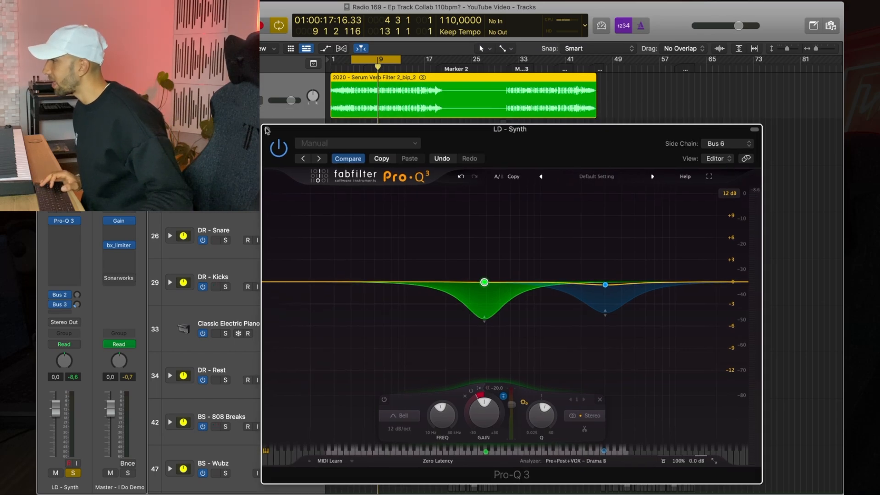
click(266, 130)
key(ctrl+s)
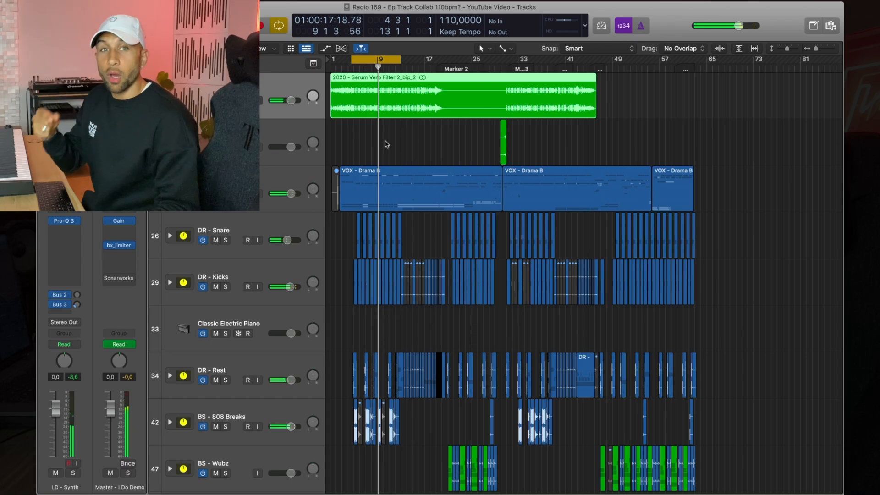
Step: Reopen the synth track's Pro-Q 3 to review the settings, then close it
click(67, 220)
key(super+w)
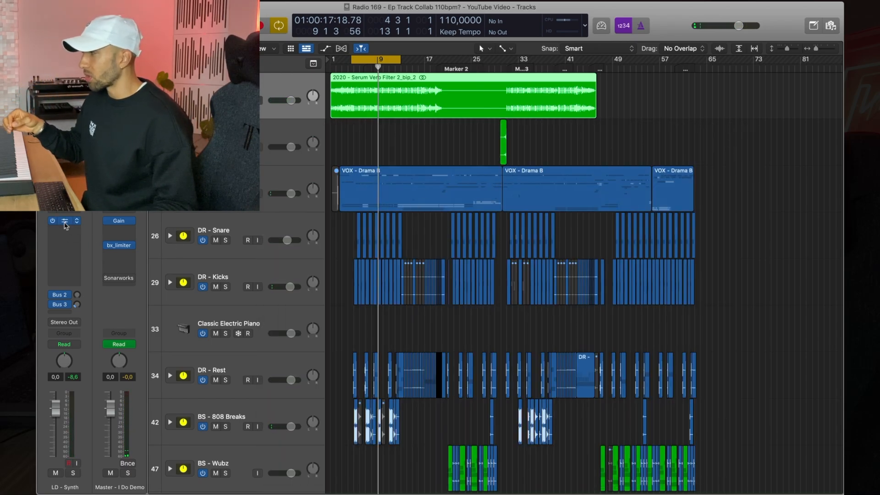
click(66, 222)
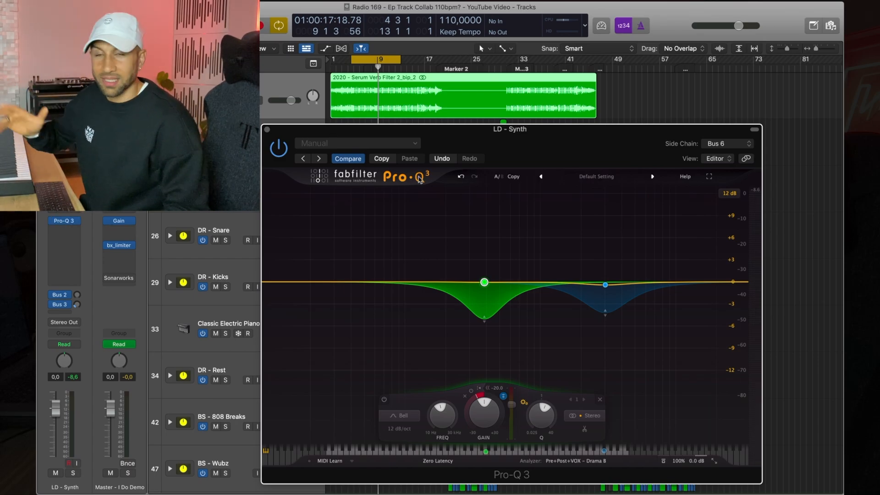
click(268, 130)
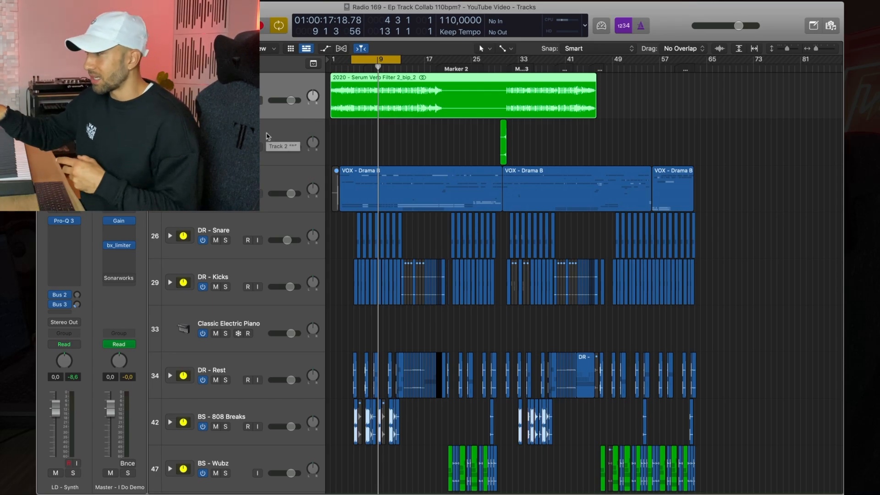
scroll(268, 136, right, 2)
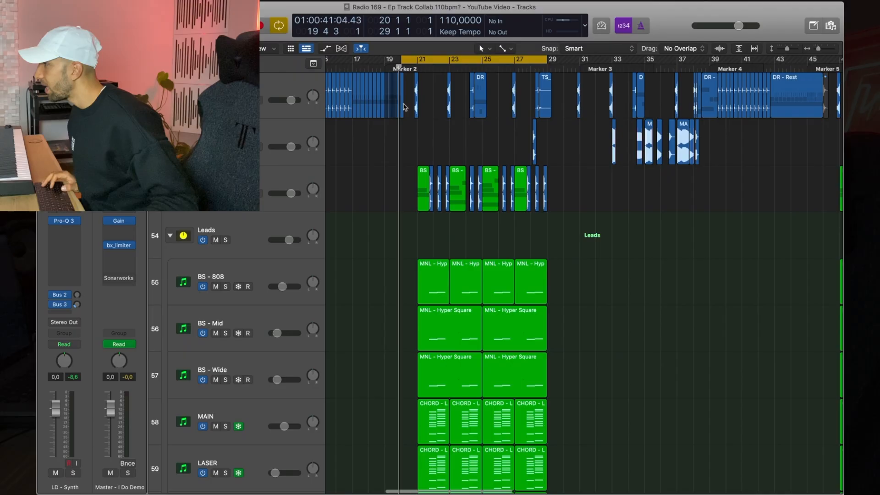
drag(401, 59, 406, 59)
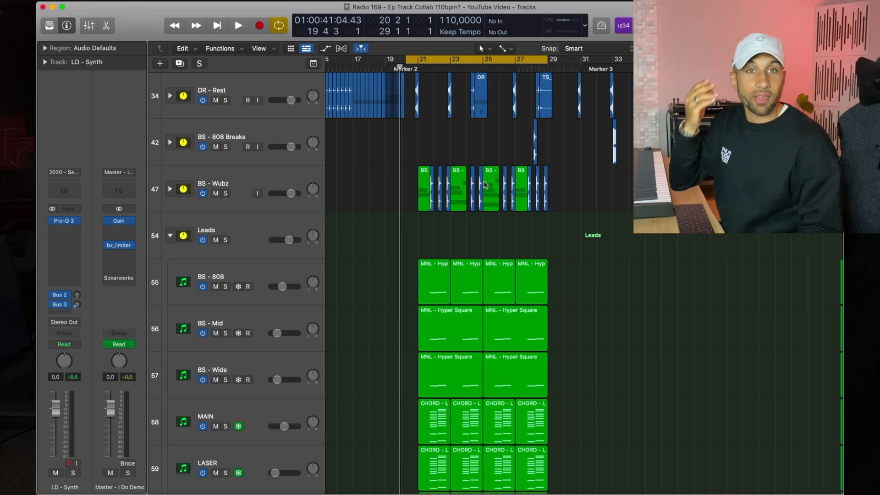
Step: Start playback, collapse the Leads folder track and select it
scroll(432, 145, up, 1)
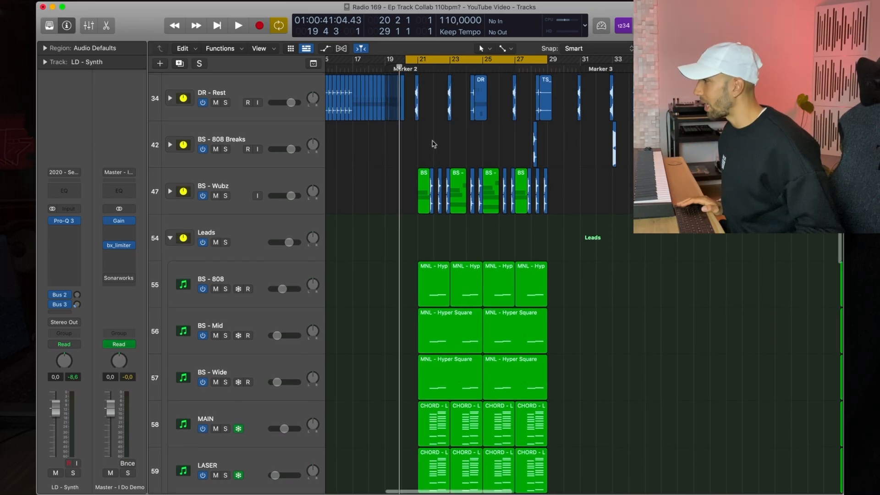
key(space)
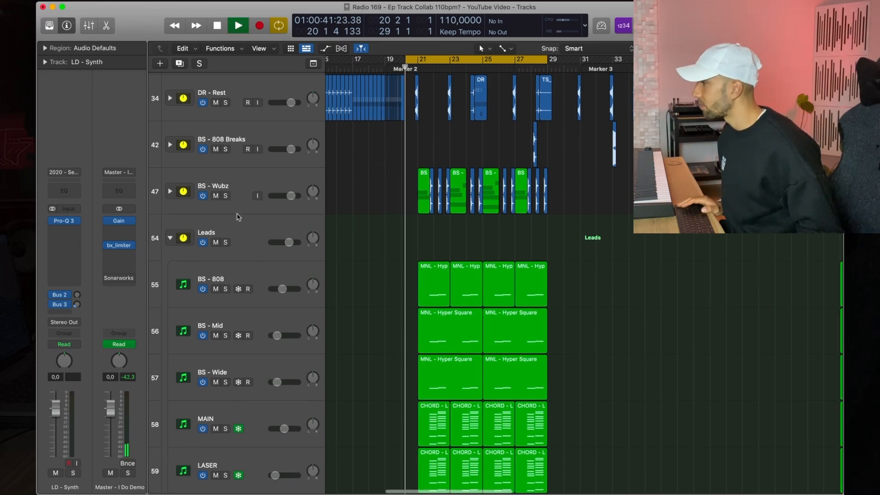
click(170, 239)
click(224, 235)
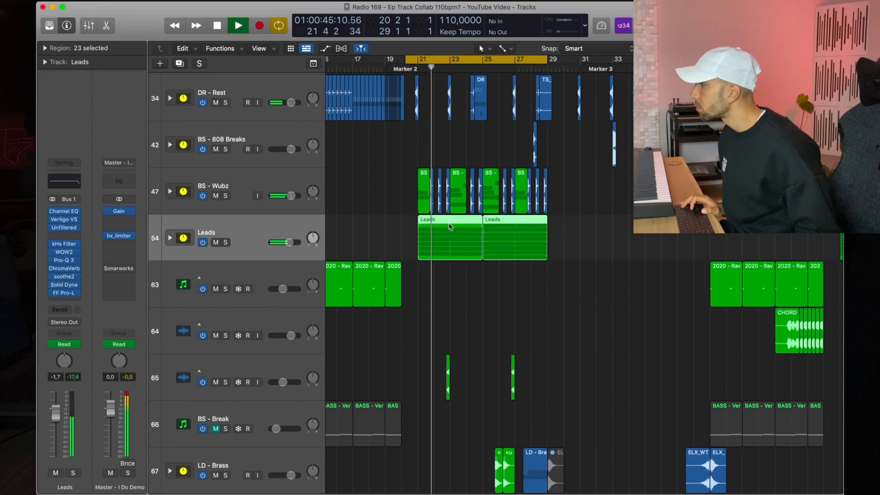
scroll(445, 174, right, 1)
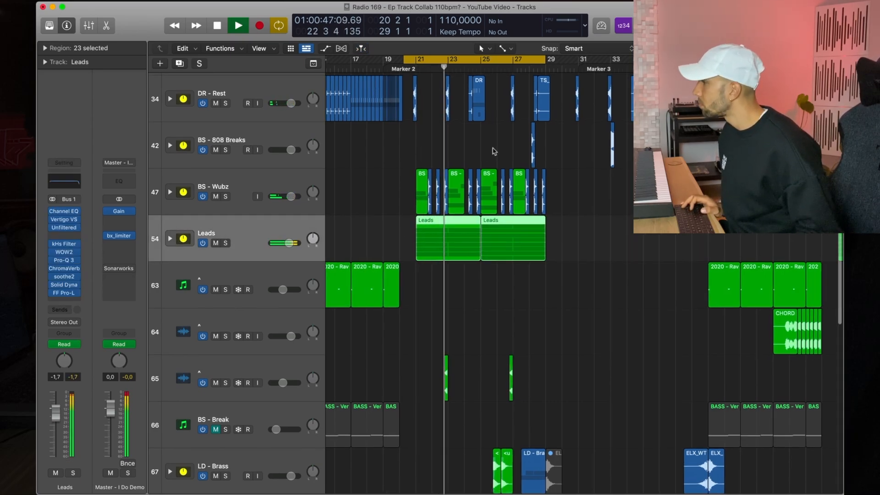
Step: Toggle the Leads track's mute during playback to compare, leaving it muted, and stop playback
key(ctrl+m)
key(ctrl+m)
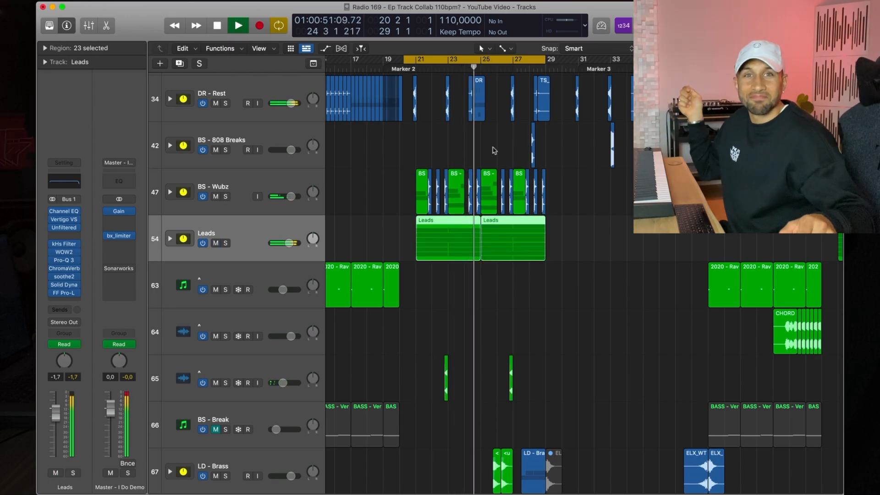
key(ctrl+m)
key(space)
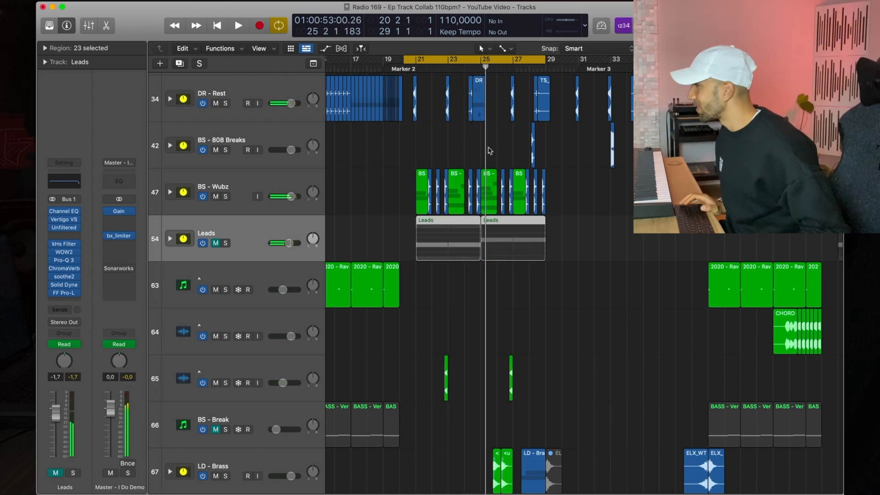
Step: Solo the Leads folder track and briefly open and close its Pro-Q 3
click(457, 146)
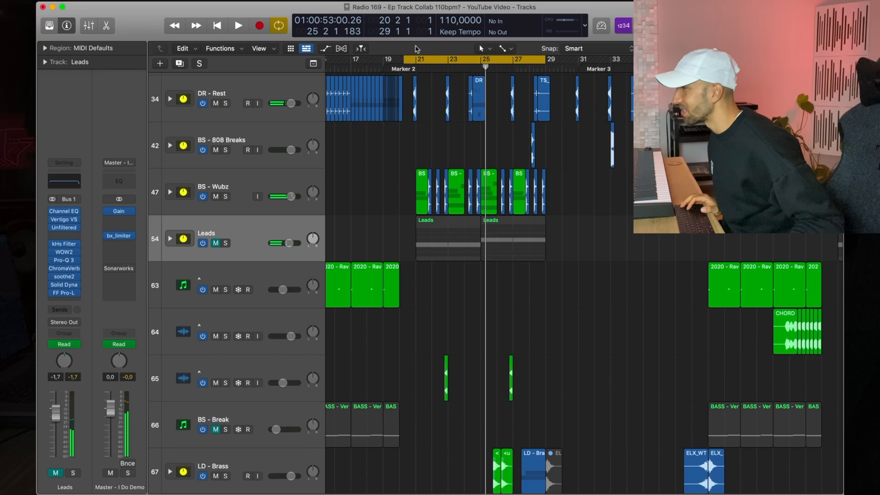
click(226, 243)
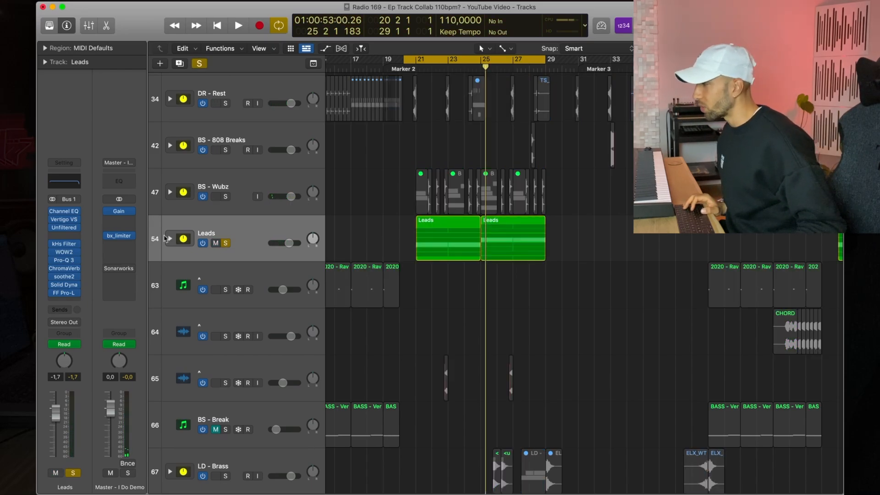
click(168, 242)
scroll(388, 222, down, 5)
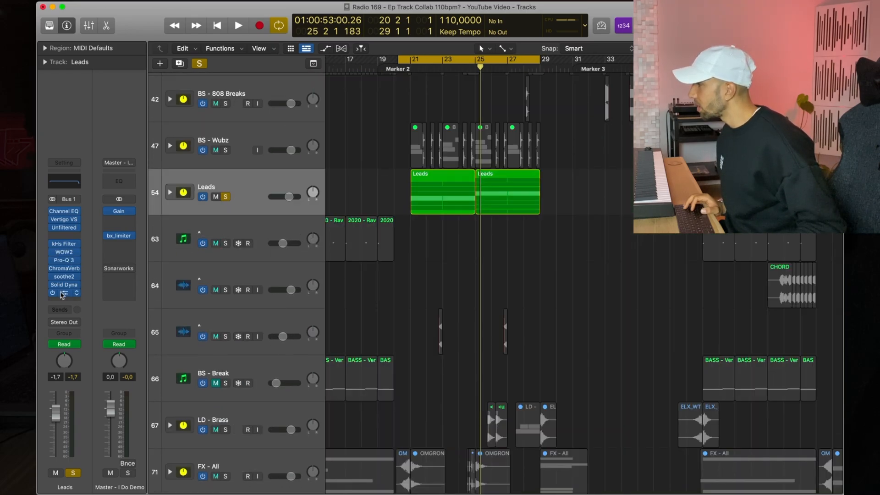
click(65, 261)
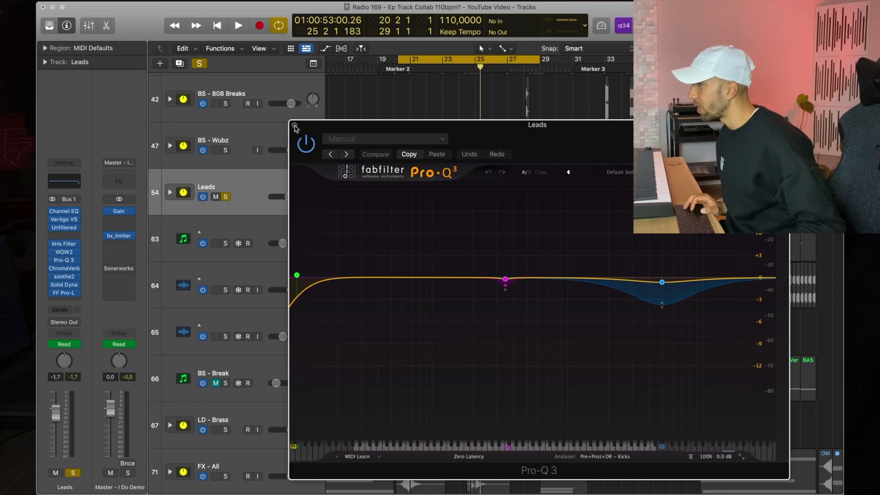
key(super+w)
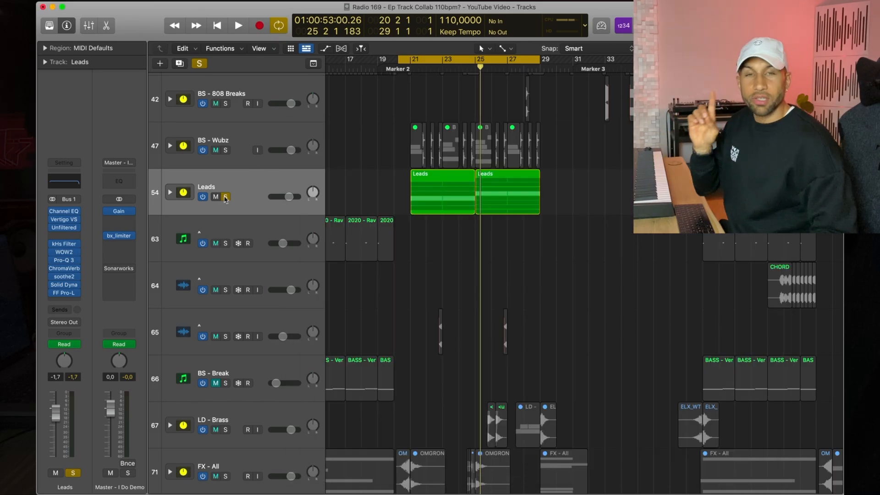
Step: Unsolo and mute the Leads track, and move it directly below the DR - Kicks track
click(225, 196)
click(215, 197)
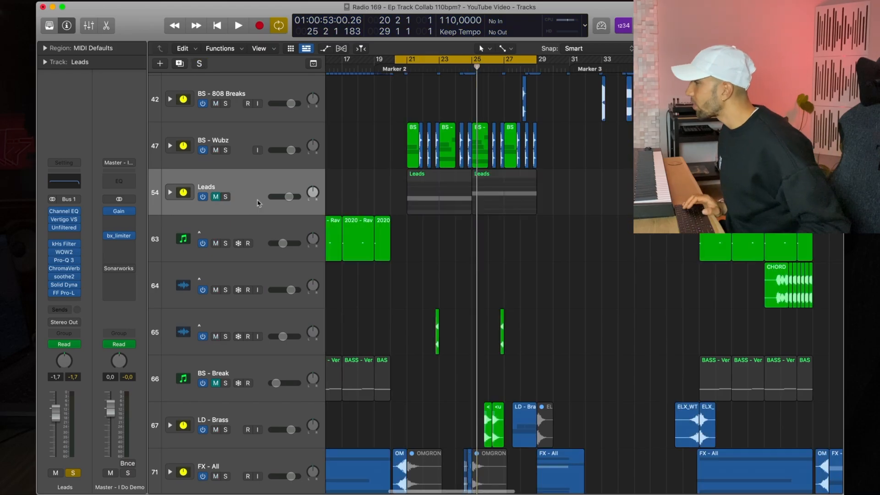
scroll(283, 211, up, 5)
scroll(283, 211, up, 2)
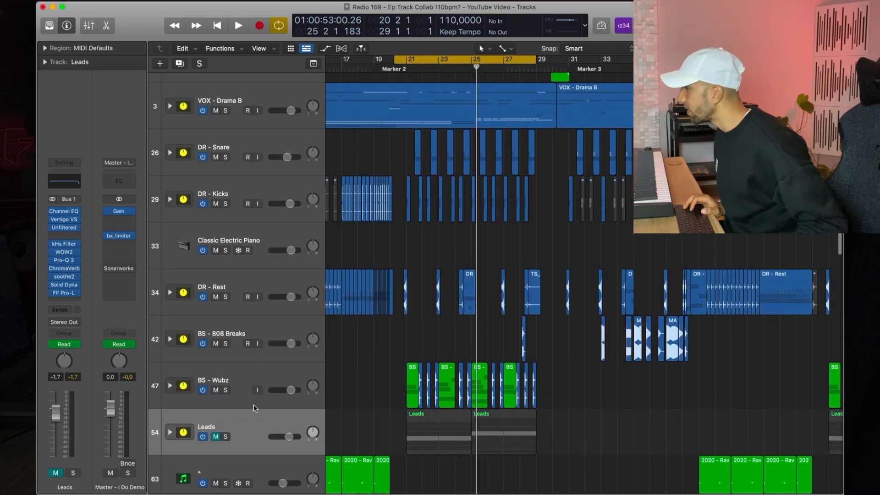
drag(255, 415, 255, 184)
Step: Open the DR - Kicks track's Pro-Q 3 to inspect its EQ bands
click(255, 185)
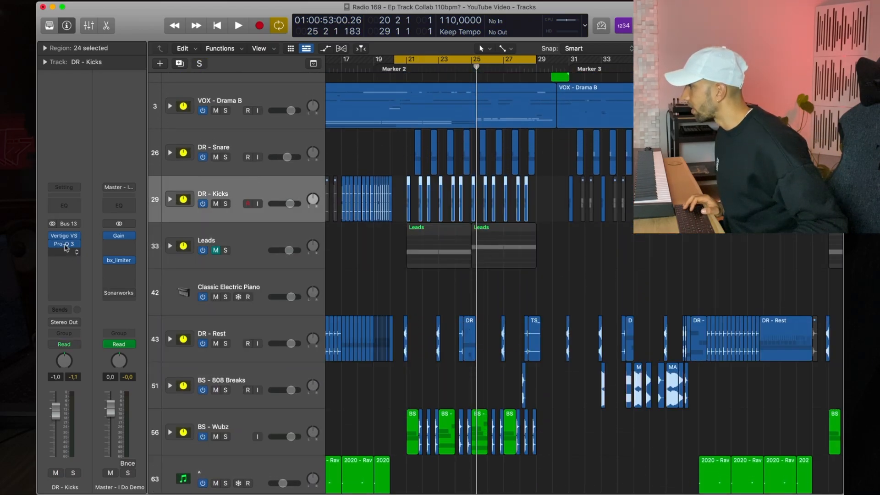
click(65, 247)
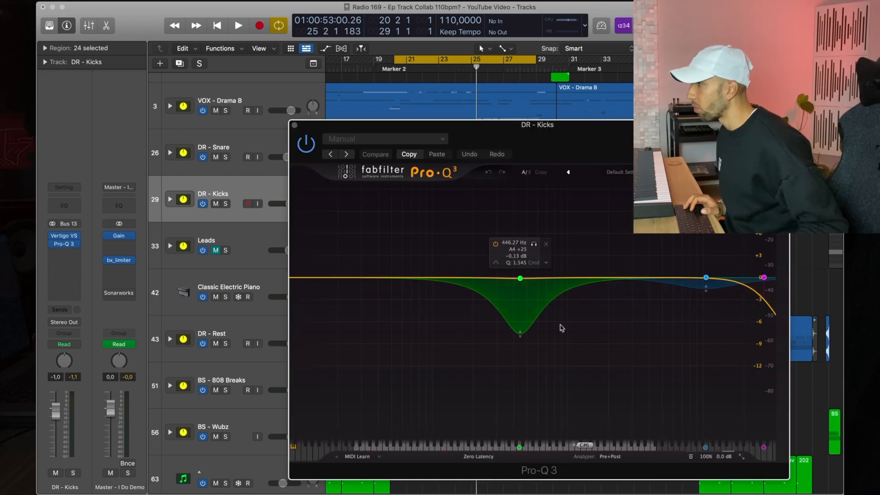
drag(603, 124, 554, 117)
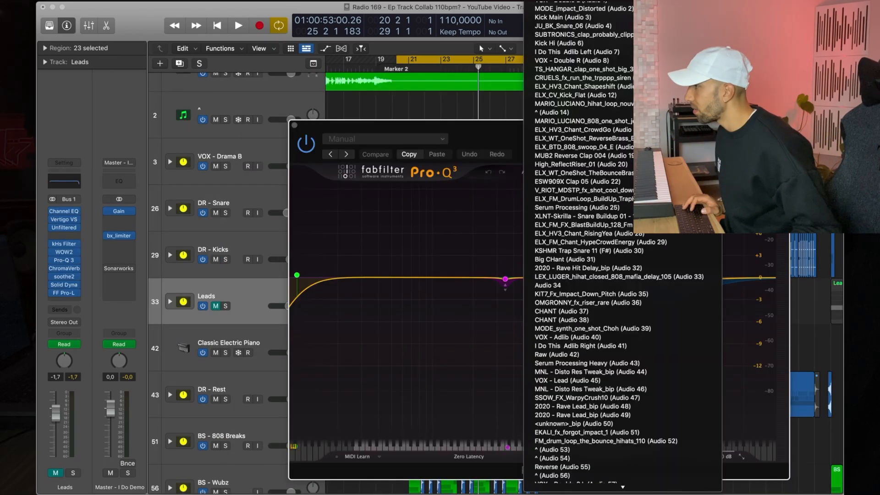
Step: Set the Leads Pro-Q 3 side-chain input to Bus 13 carrying Kick Main and Kick Hi, with DR - Kicks as the analyzer source
mouse_move(747, 180)
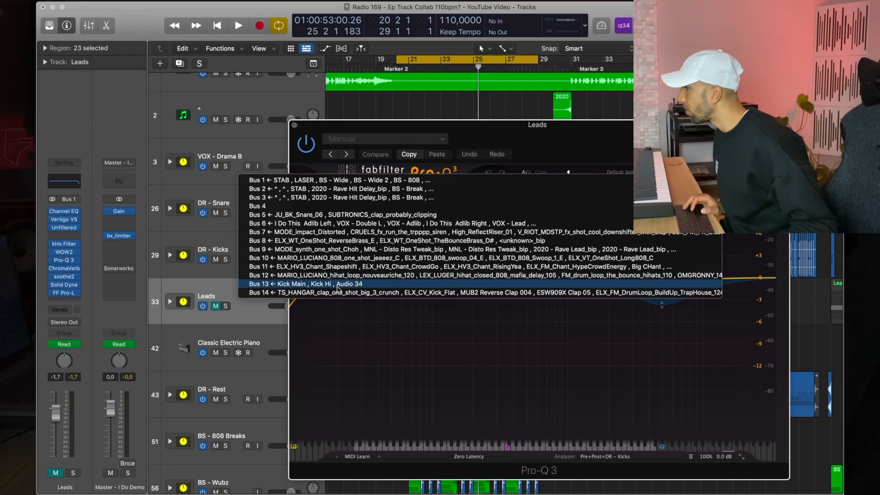
click(338, 286)
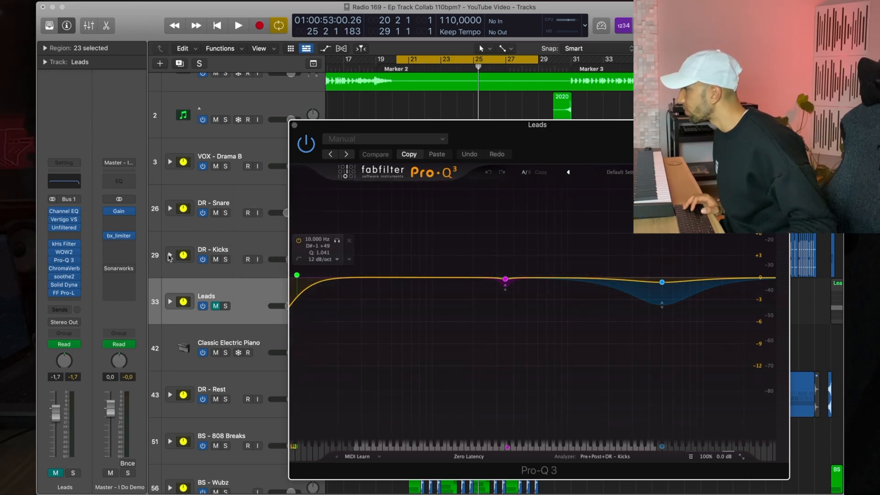
click(170, 255)
click(170, 256)
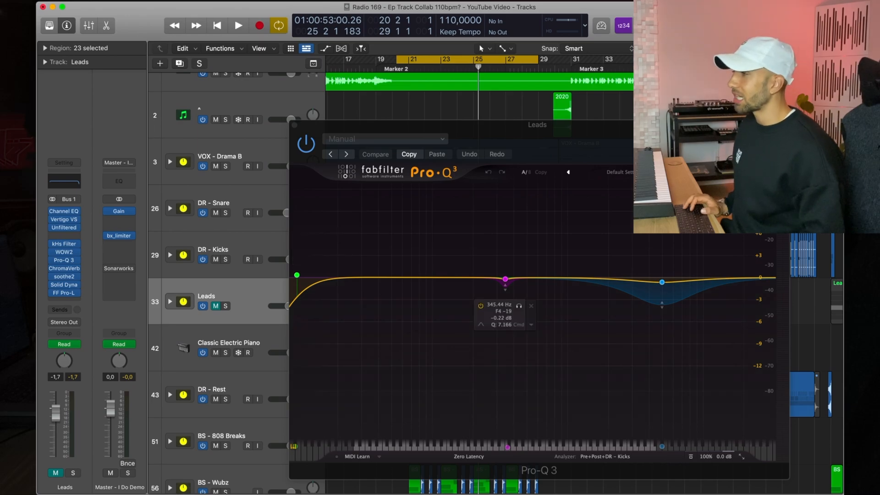
click(606, 457)
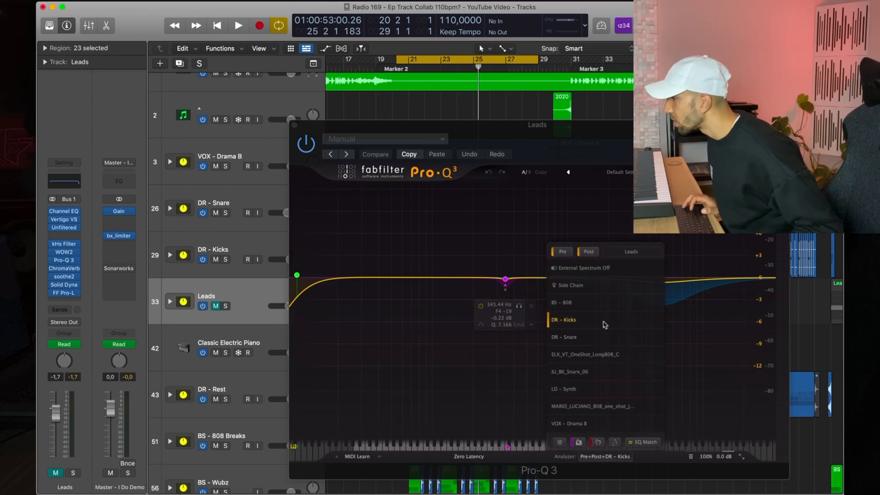
Step: Unmute the Leads track and play back to compare the leads against the kick spectrum
key(m)
key(space)
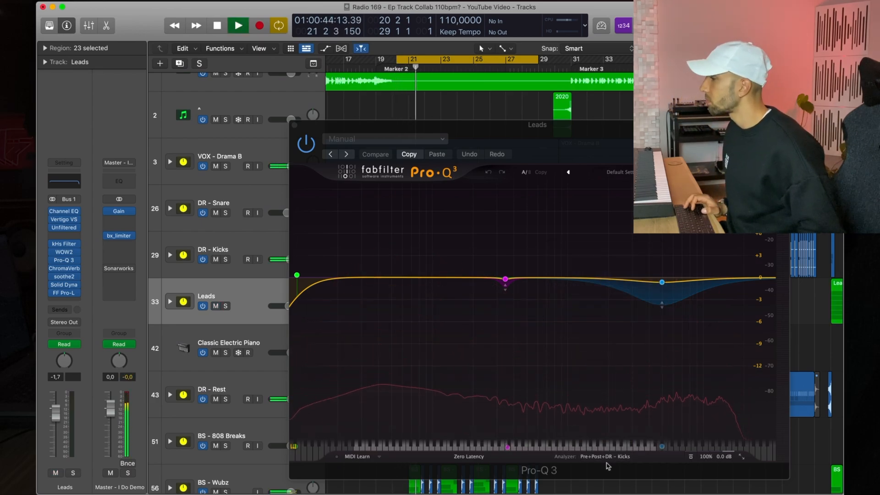
mouse_move(605, 460)
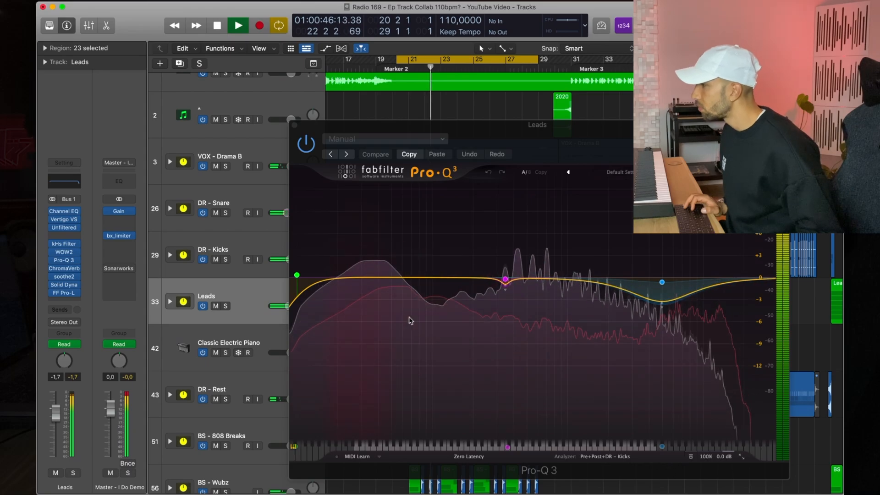
key(space)
Step: Add a bell band at about 32 Hz on the Leads EQ and give it a downward dynamic range
click(365, 278)
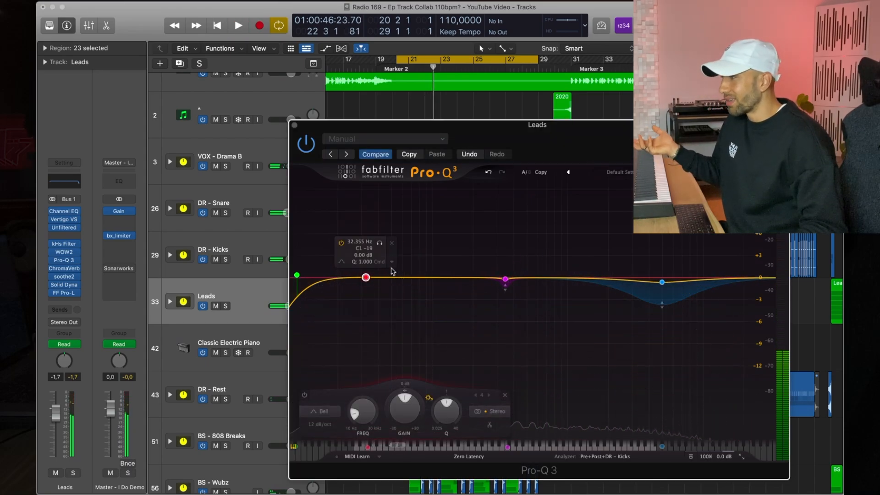
click(392, 262)
click(419, 291)
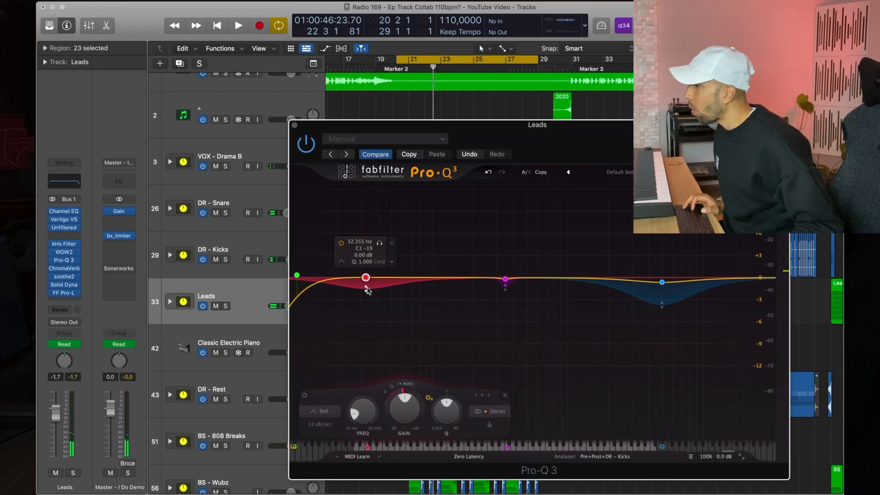
drag(367, 299, 368, 302)
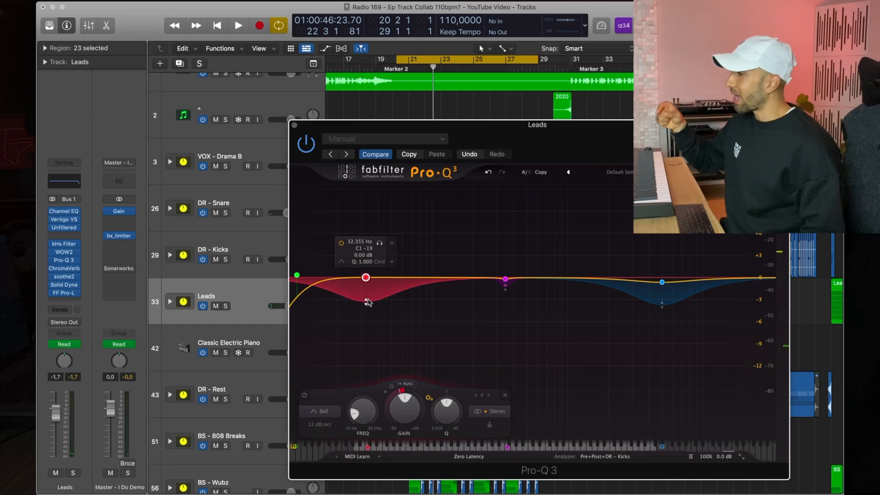
Step: Enable external side-chain triggering on the 32 Hz band and audition it during playback with the mute toggled
click(412, 389)
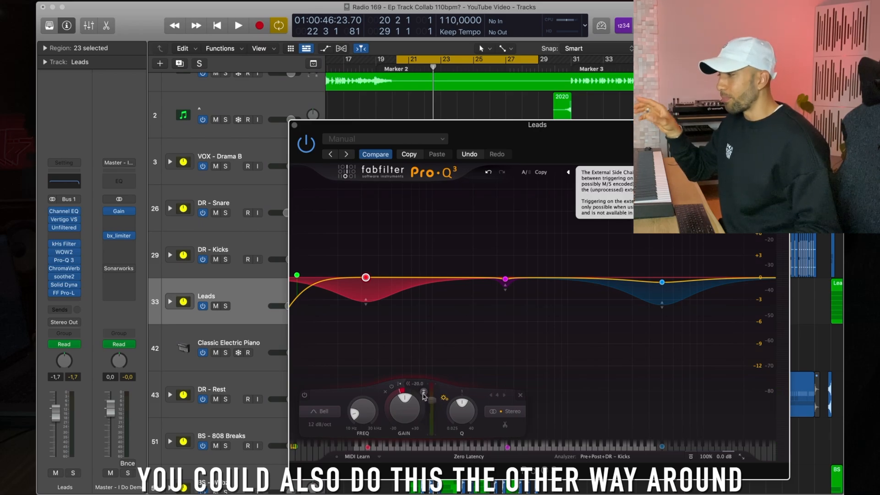
click(423, 392)
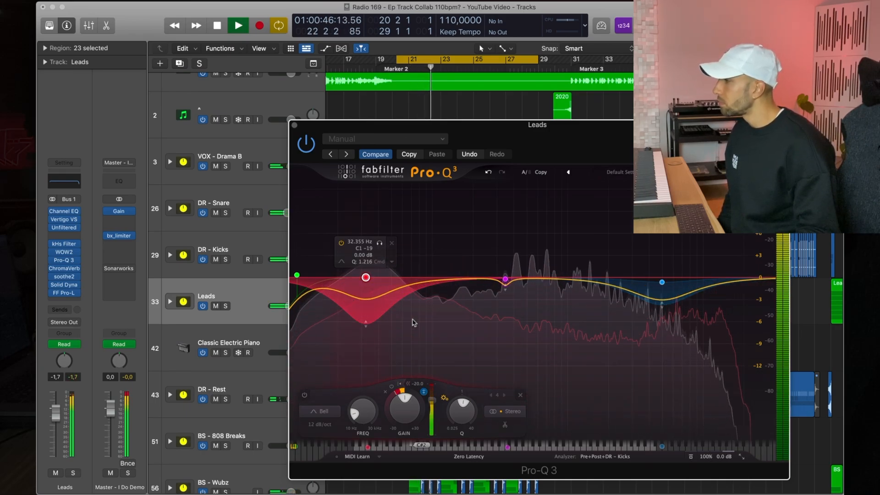
key(ctrl+m)
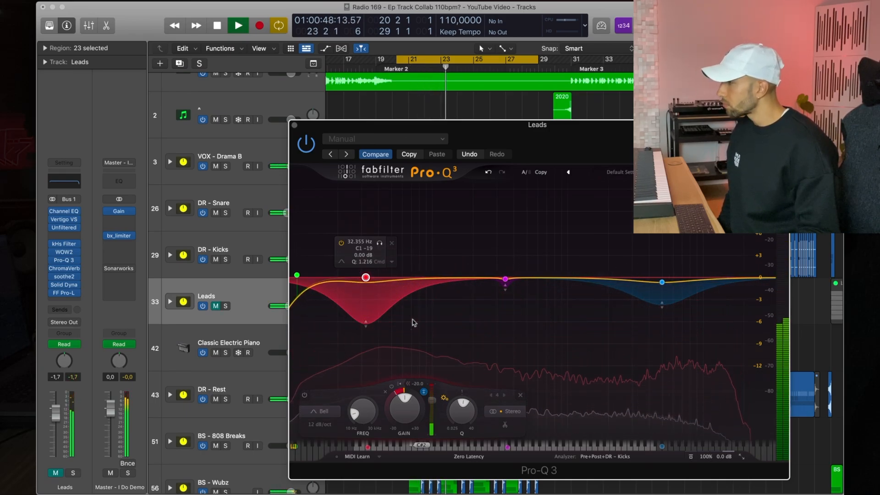
key(ctrl+m)
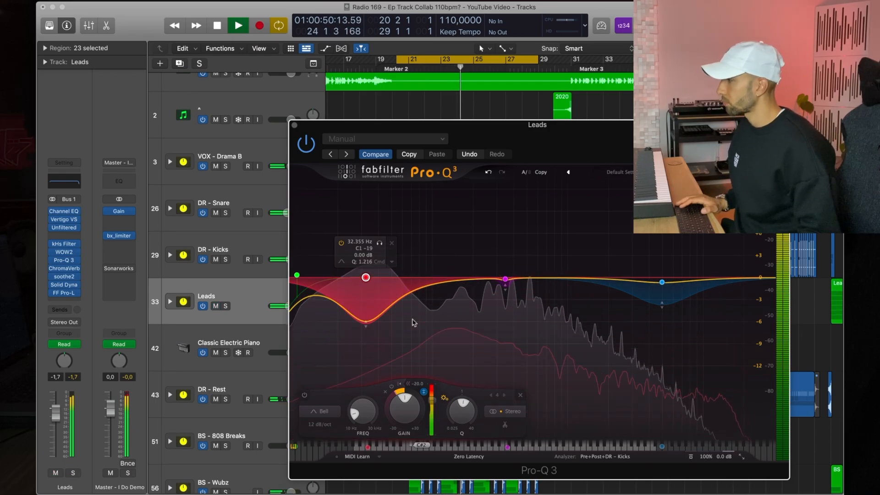
key(space)
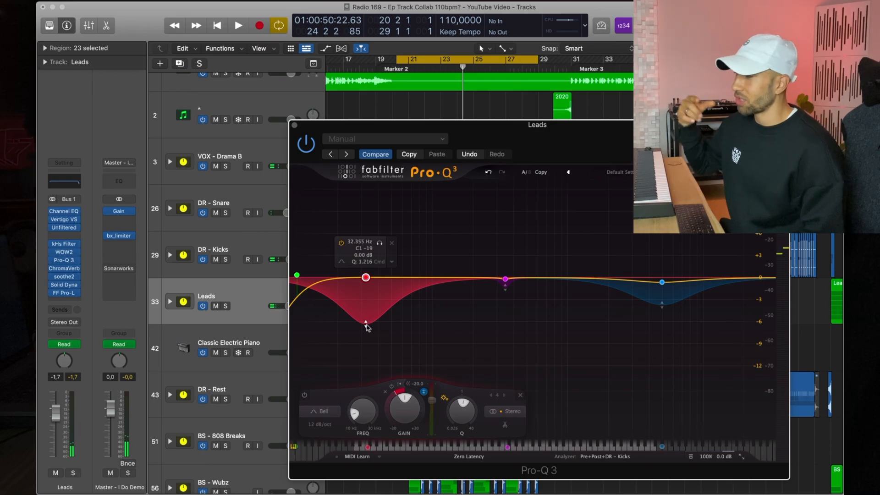
Step: Extend the 32 Hz band's dynamic range down to about -12 dB, then solo DR - Kicks and play
drag(367, 326, 367, 371)
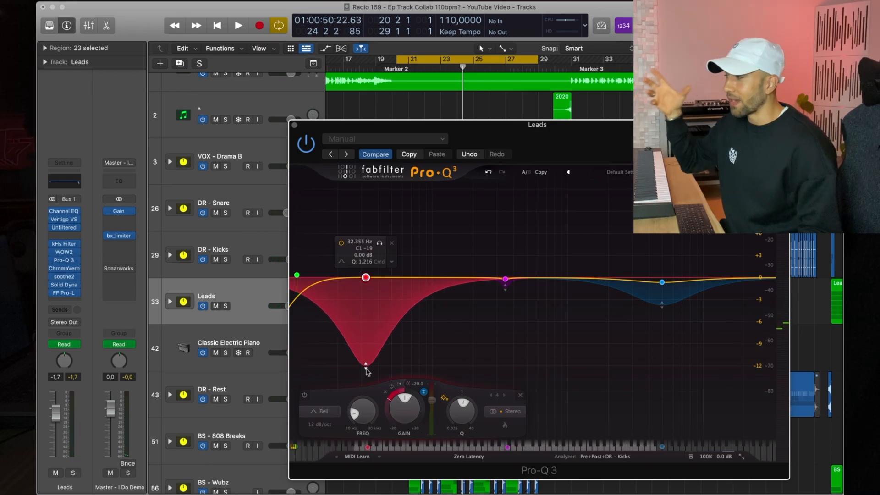
click(226, 259)
key(space)
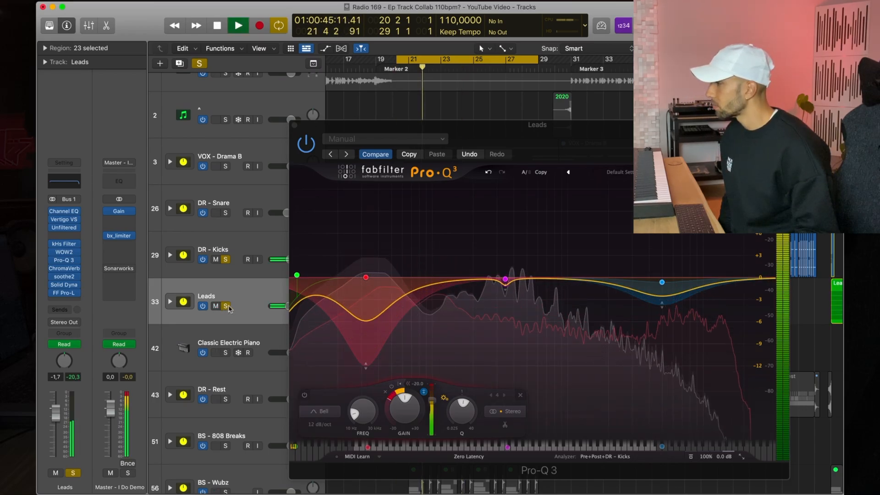
Step: Toggle the Leads track's mute during playback to compare, then stop
key(m)
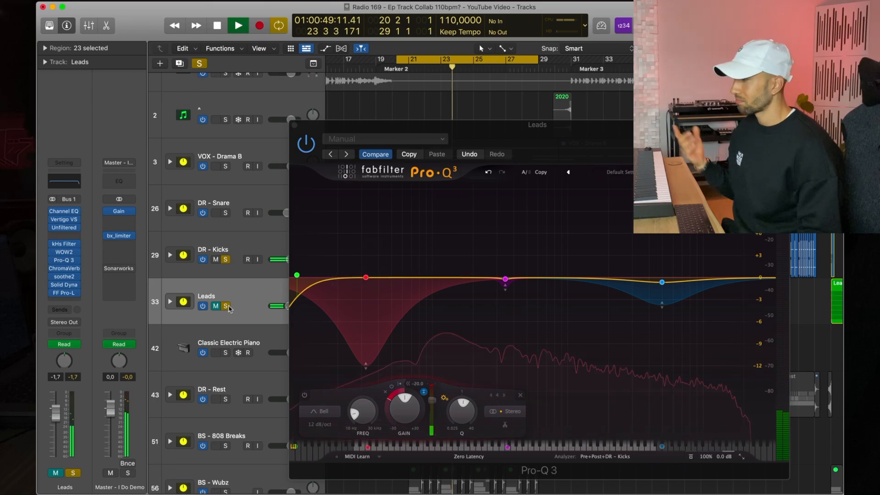
key(m)
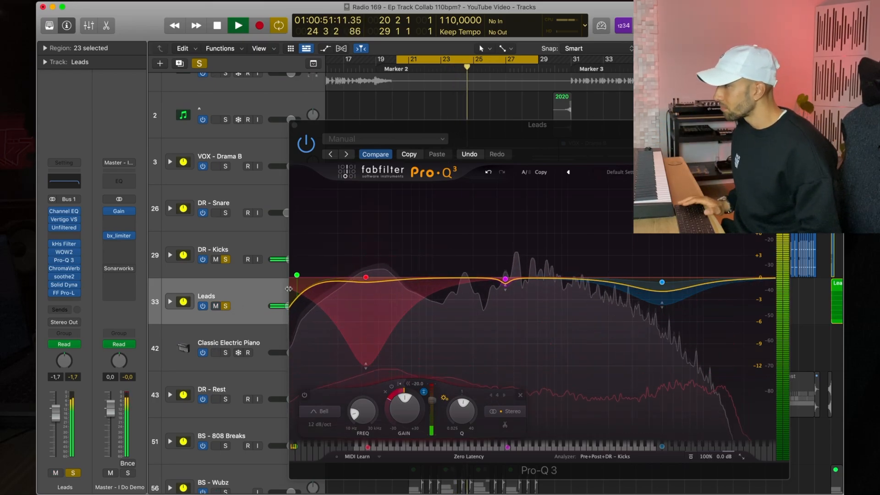
key(space)
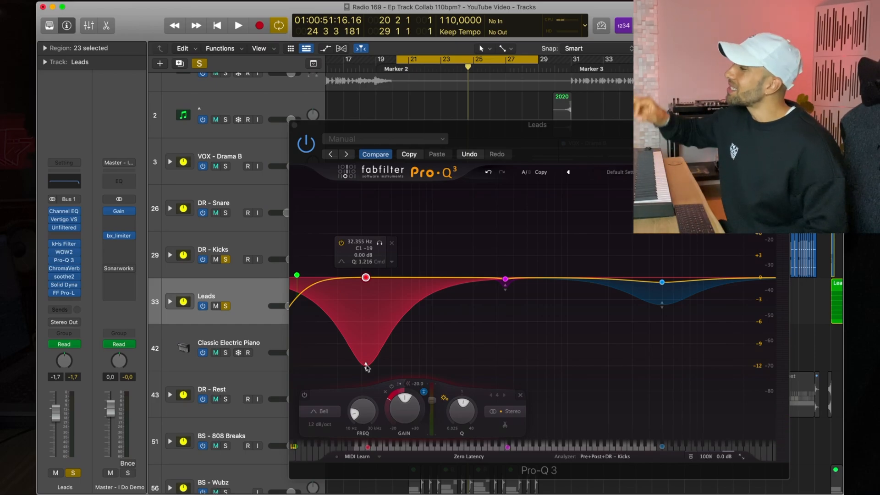
Step: Reduce the 32 Hz band's dynamic range almost back to zero and close the Pro-Q 3 window
drag(366, 366, 363, 284)
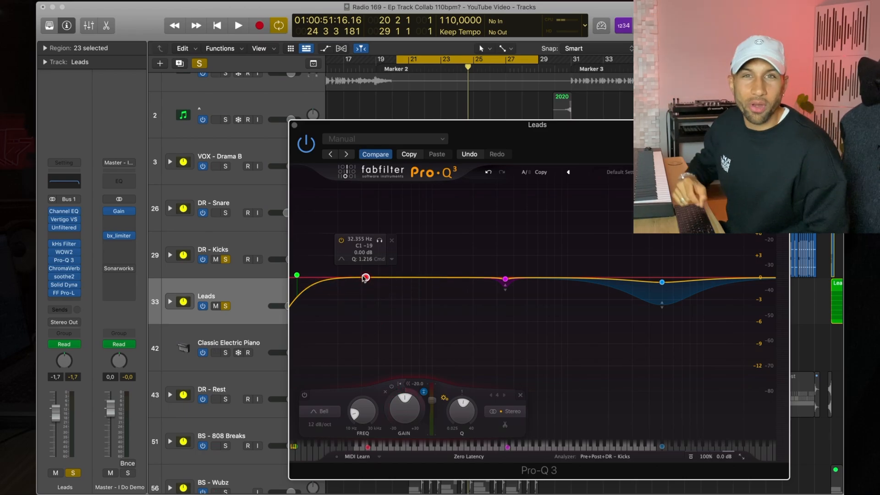
click(294, 125)
click(546, 300)
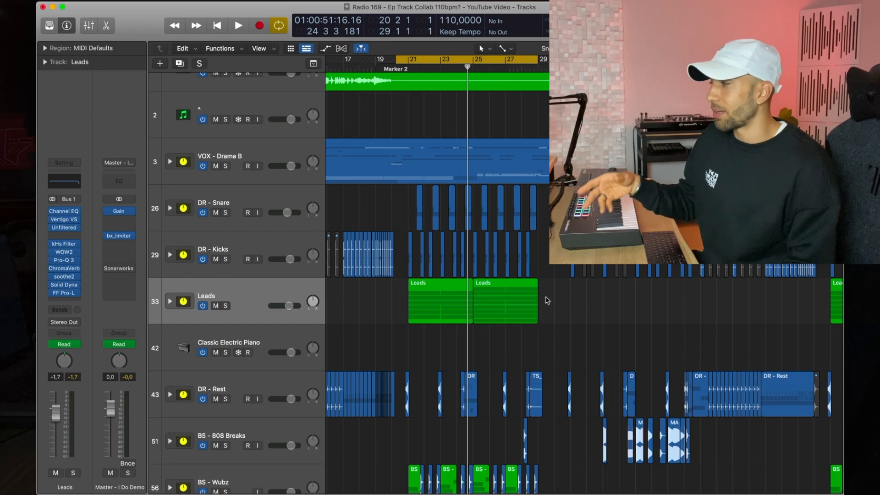